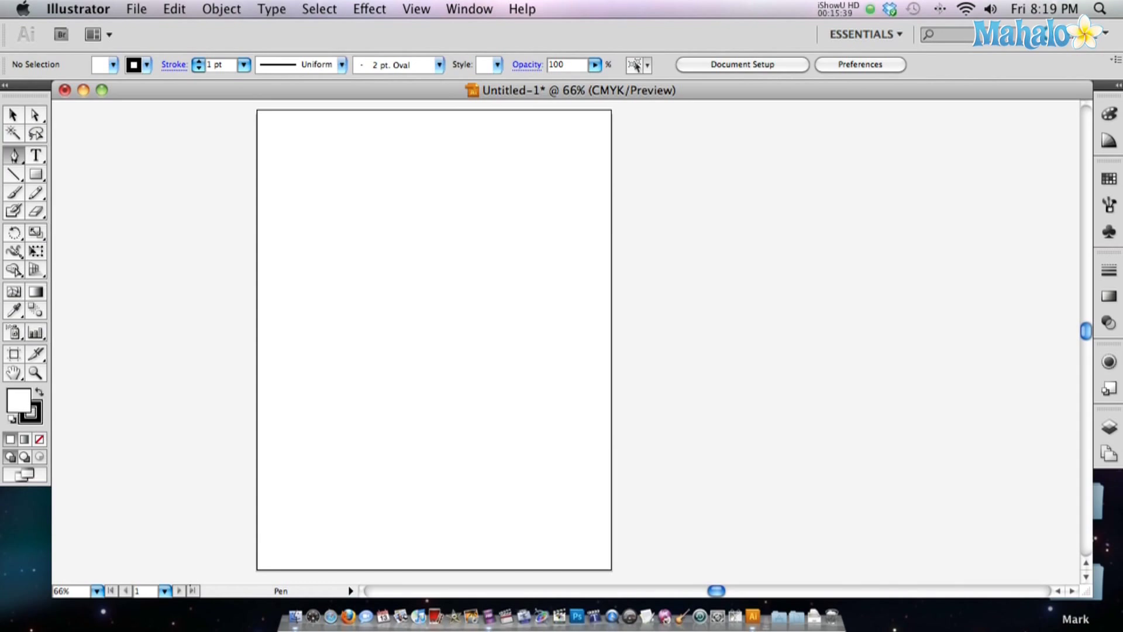
Step: Draw a closed, irregular 16-point polygon with straight sides using the Pen tool near the artboard's upper-left area
{"action": "left_click", "coordinate": [320, 171]}
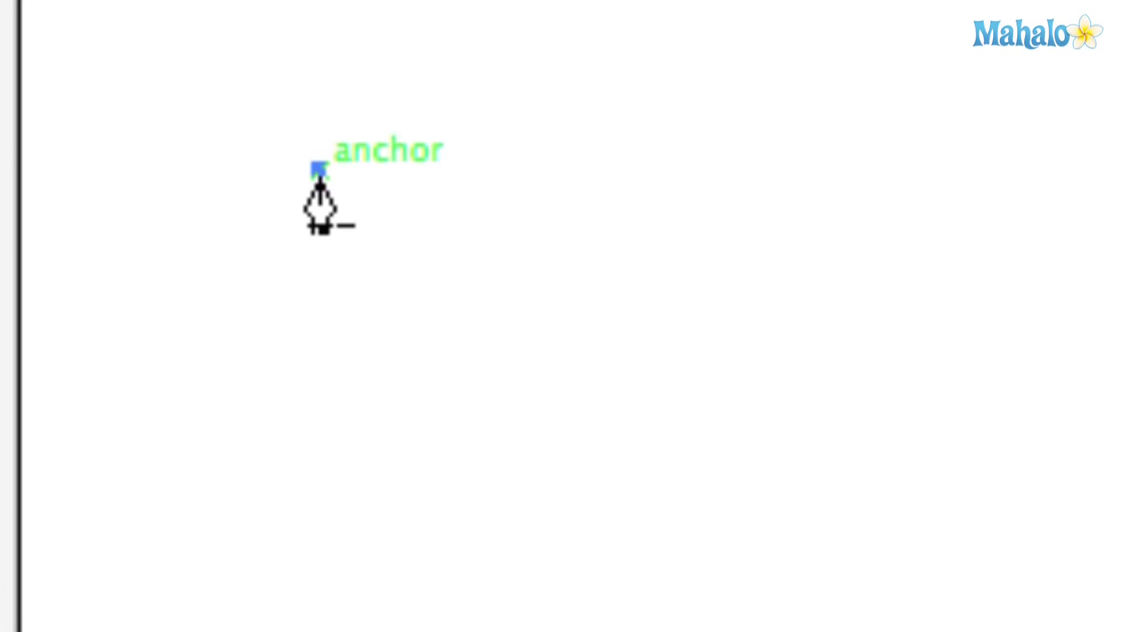
{"action": "mouse_move", "coordinate": [320, 170]}
{"action": "left_mouse_down"}
{"action": "mouse_move", "coordinate": [324, 195]}
{"action": "mouse_move", "coordinate": [324, 175]}
{"action": "left_mouse_up"}
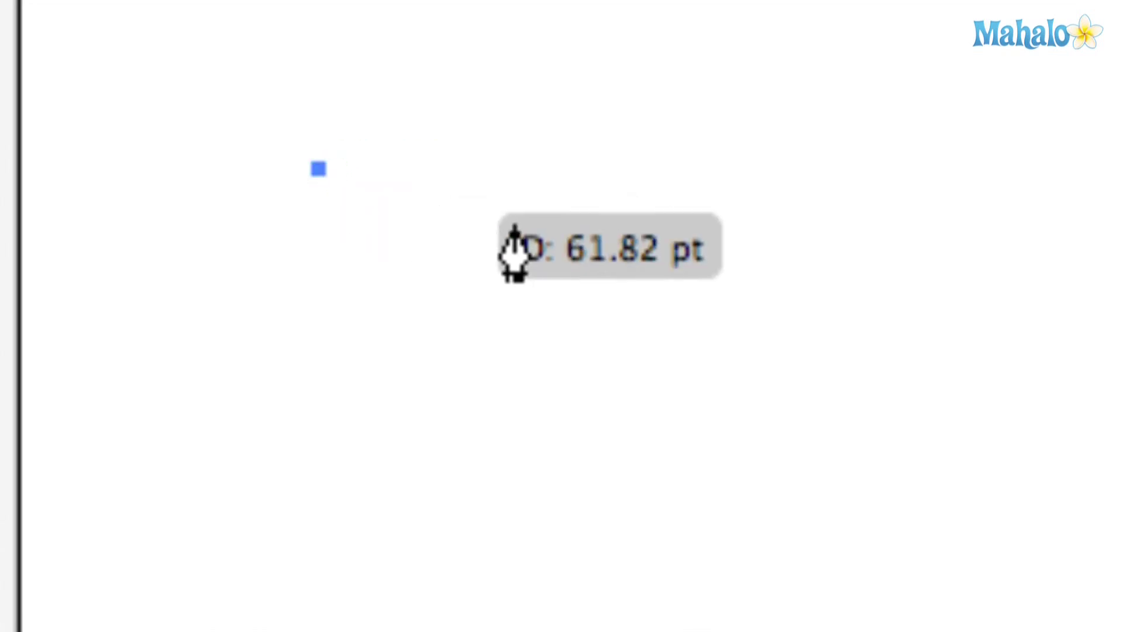
{"action": "left_click", "coordinate": [659, 255]}
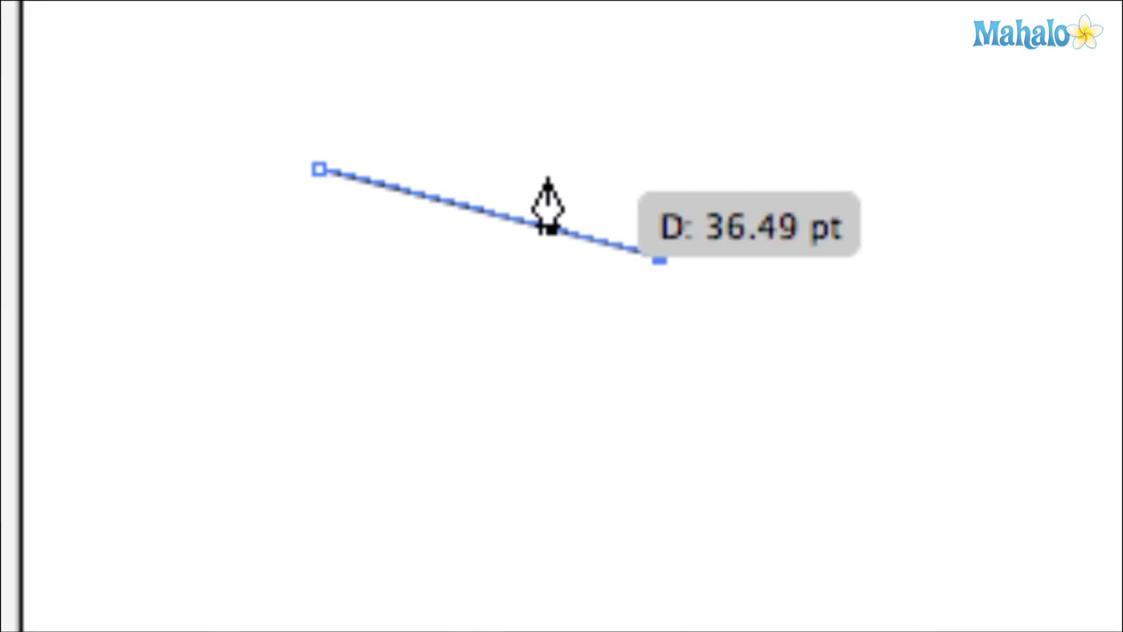
{"action": "left_click", "coordinate": [688, 319]}
{"action": "left_click", "coordinate": [534, 397]}
{"action": "left_click", "coordinate": [408, 308]}
{"action": "left_click", "coordinate": [344, 358]}
{"action": "left_click", "coordinate": [460, 396]}
{"action": "left_click", "coordinate": [358, 452]}
{"action": "left_click", "coordinate": [99, 392]}
{"action": "left_click", "coordinate": [120, 236]}
{"action": "left_click", "coordinate": [181, 83]}
{"action": "left_click", "coordinate": [441, 83]}
{"action": "left_click", "coordinate": [517, 139]}
{"action": "left_click", "coordinate": [637, 124]}
{"action": "left_click", "coordinate": [636, 164]}
{"action": "left_click", "coordinate": [394, 126]}
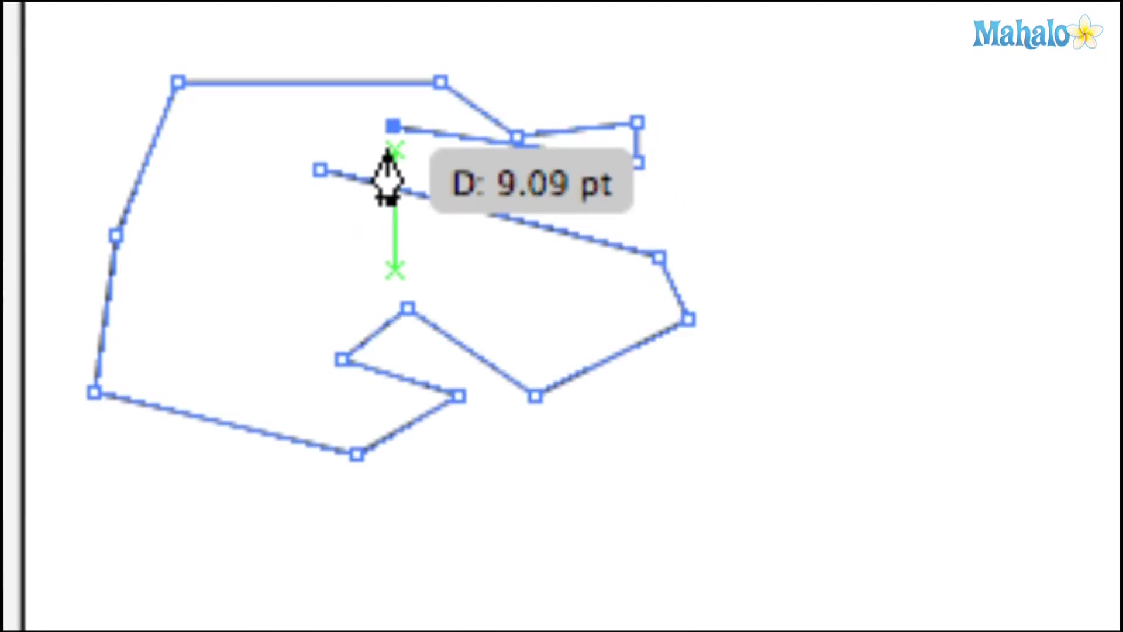
{"action": "left_click", "coordinate": [319, 170]}
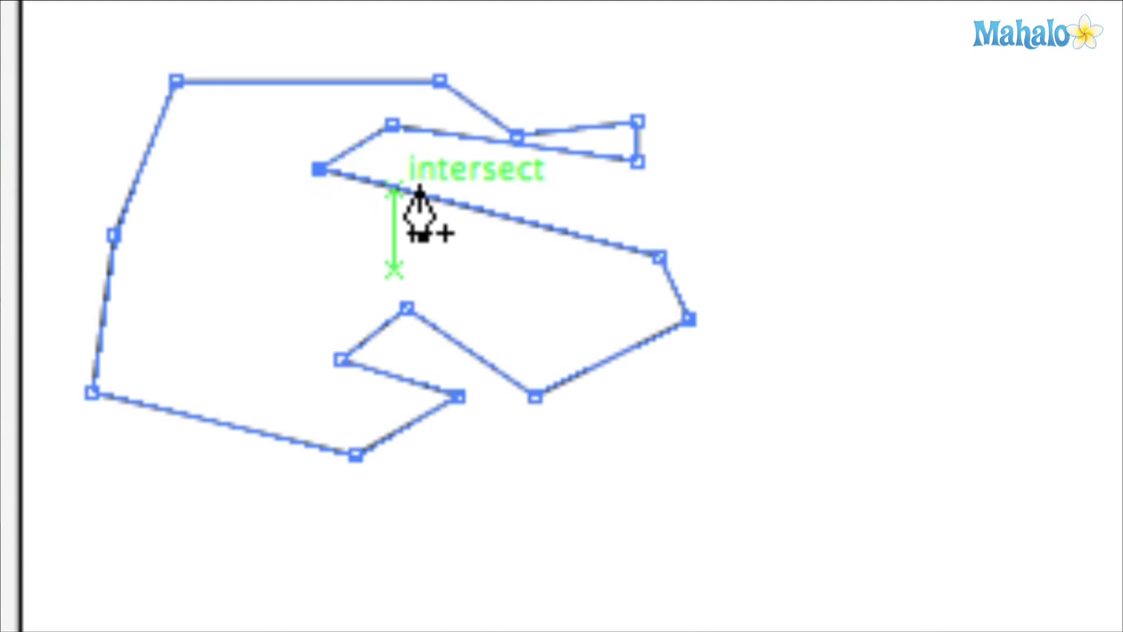
Step: Select the yellow-filled polygon on the artboard
{"action": "left_click_drag", "start_coordinate": [409, 231], "coordinate": [597, 251]}
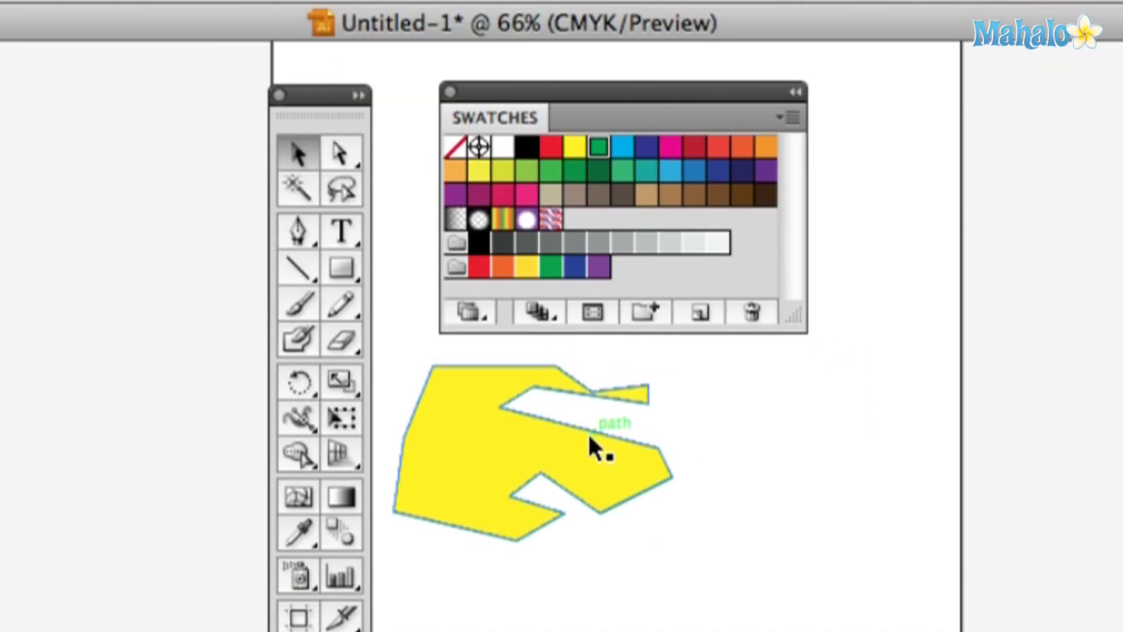
{"action": "left_click", "coordinate": [588, 431]}
{"action": "scroll", "coordinate": [719, 536], "scroll_direction": "right", "scroll_amount": 5}
{"action": "left_click_drag", "start_coordinate": [501, 471], "coordinate": [799, 515]}
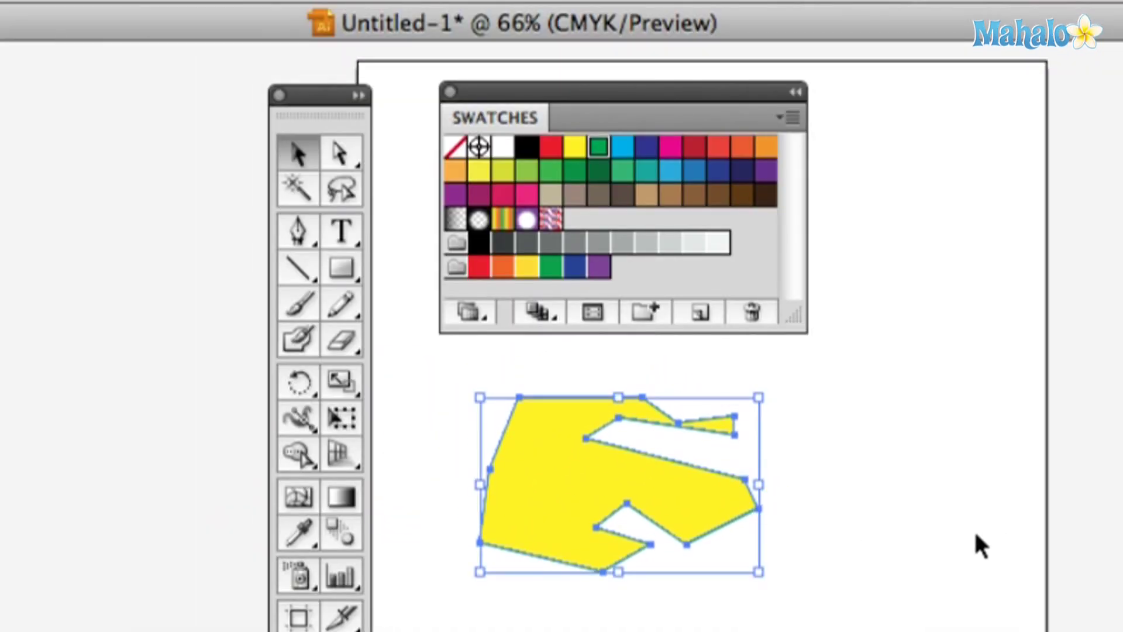
Step: Detach the Pen tool group as a floating palette and place it just above the yellow polygon's upper-right part
{"action": "left_click", "coordinate": [305, 230]}
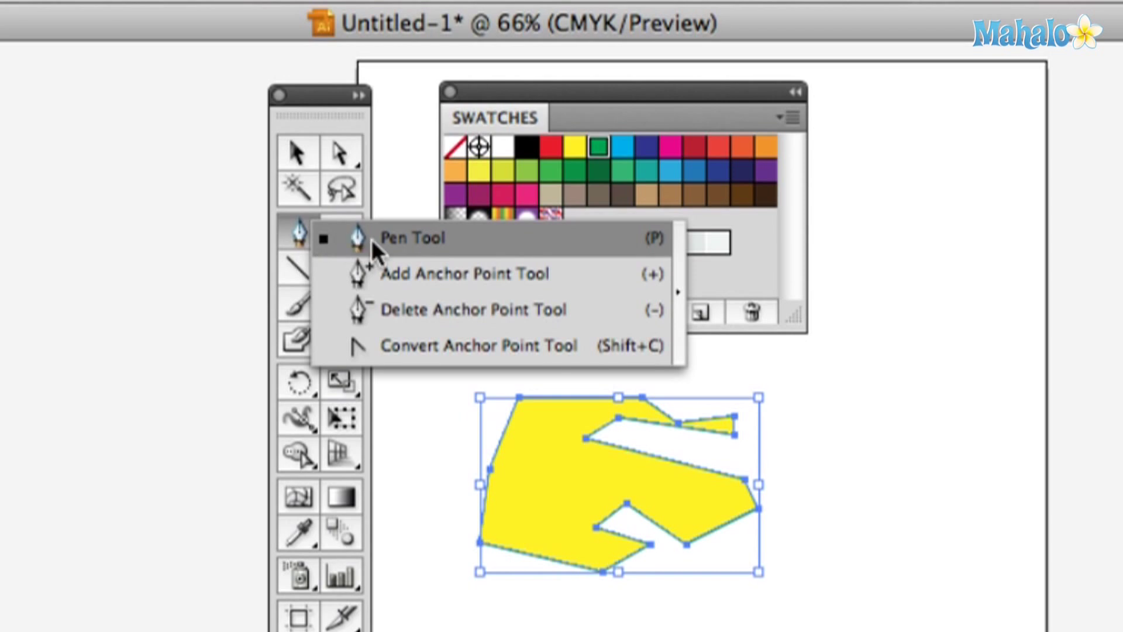
{"action": "left_click", "coordinate": [281, 233]}
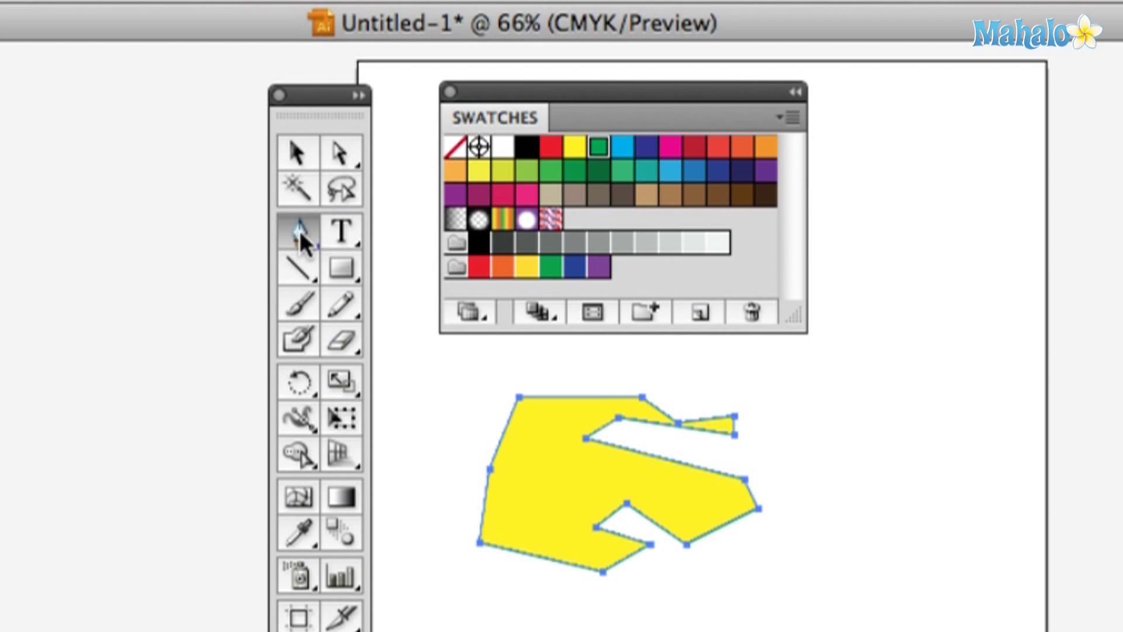
{"action": "left_click", "coordinate": [300, 232]}
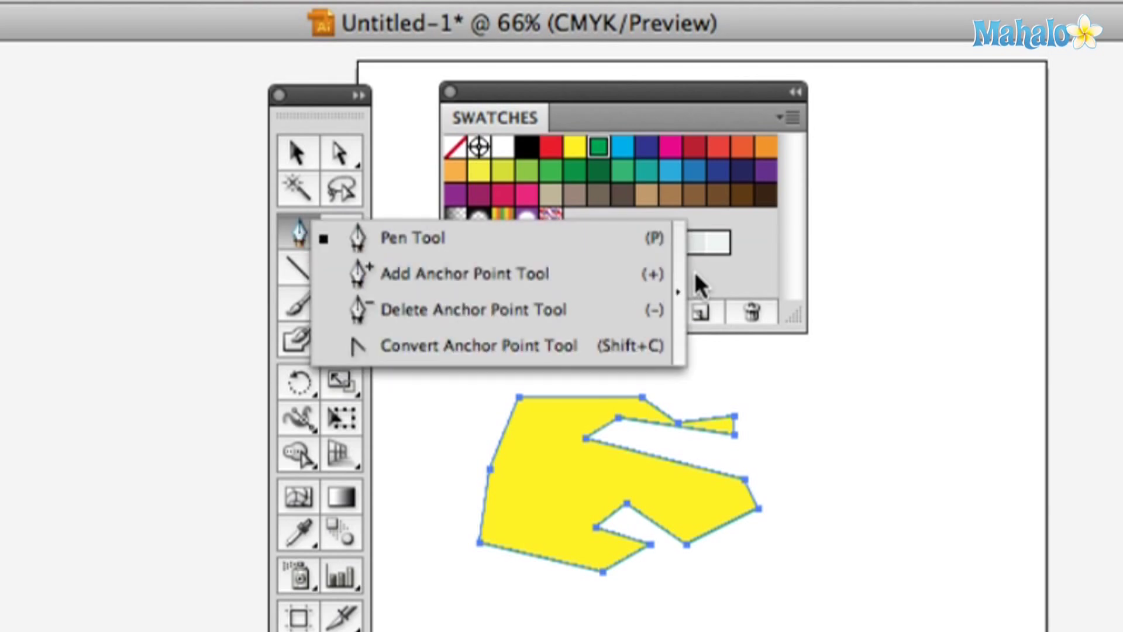
{"action": "left_click", "coordinate": [680, 292]}
{"action": "left_click_drag", "start_coordinate": [358, 218], "coordinate": [739, 349]}
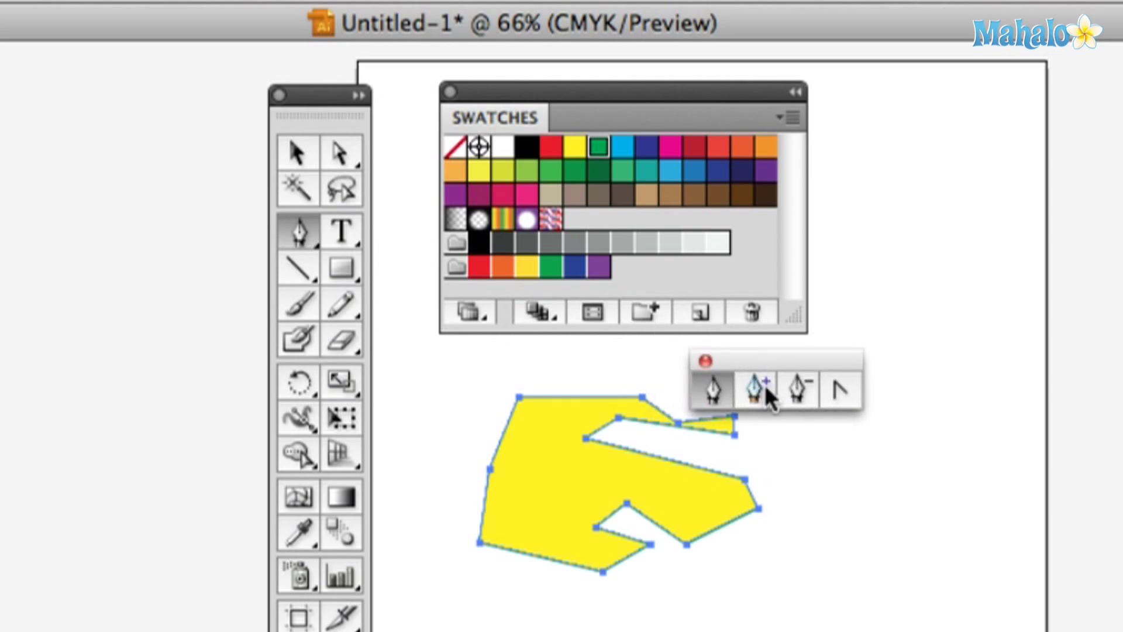
Step: Remove the polygon's three left-side anchors and the two inner anchors of its lower notch with the Delete Anchor Point tool
{"action": "left_click", "coordinate": [800, 391]}
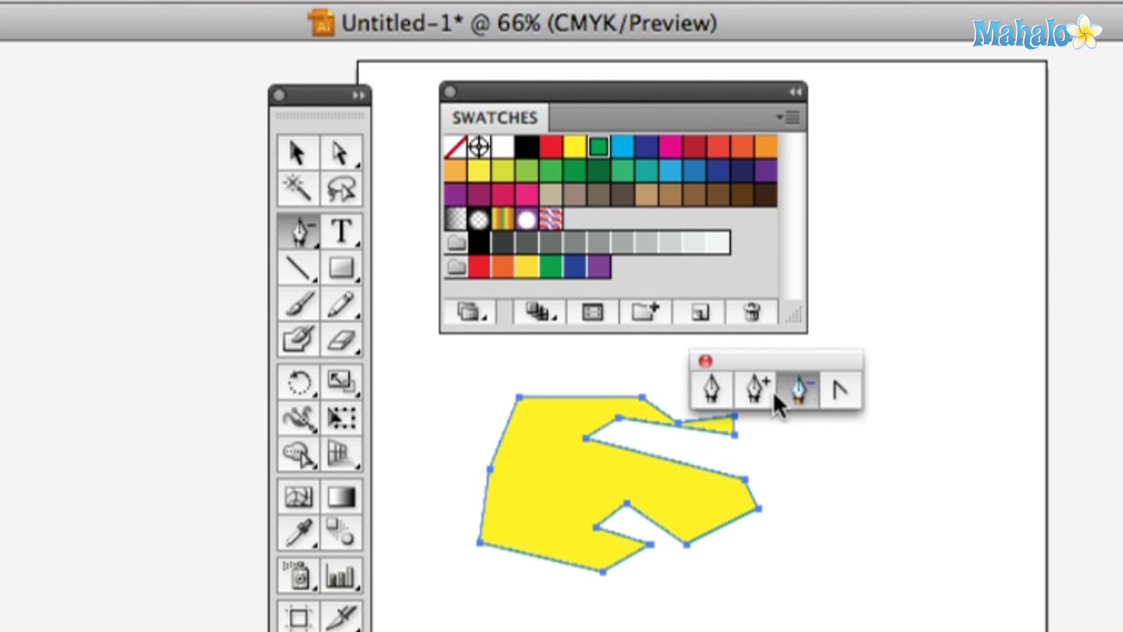
{"action": "left_click", "coordinate": [519, 400]}
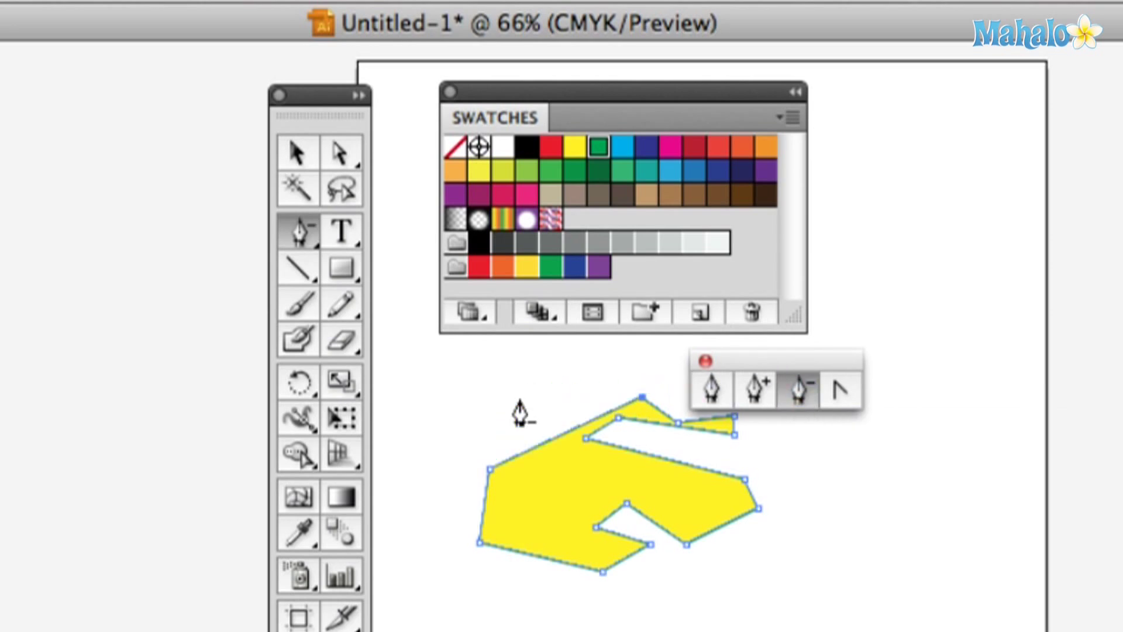
{"action": "left_click", "coordinate": [491, 473]}
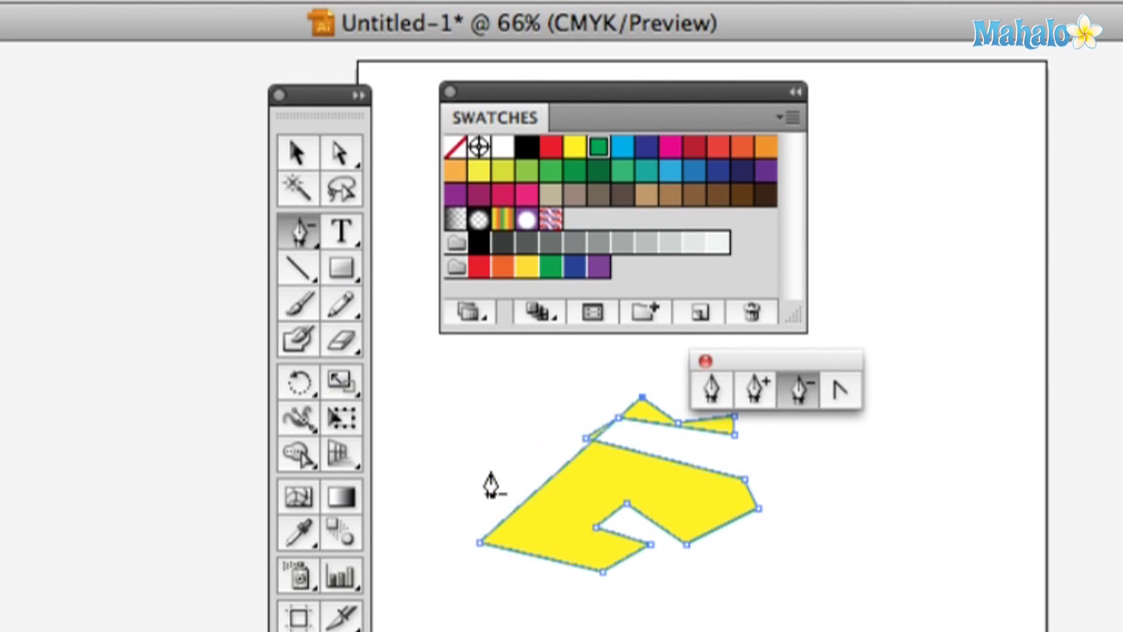
{"action": "left_click", "coordinate": [480, 545]}
{"action": "left_click", "coordinate": [596, 526]}
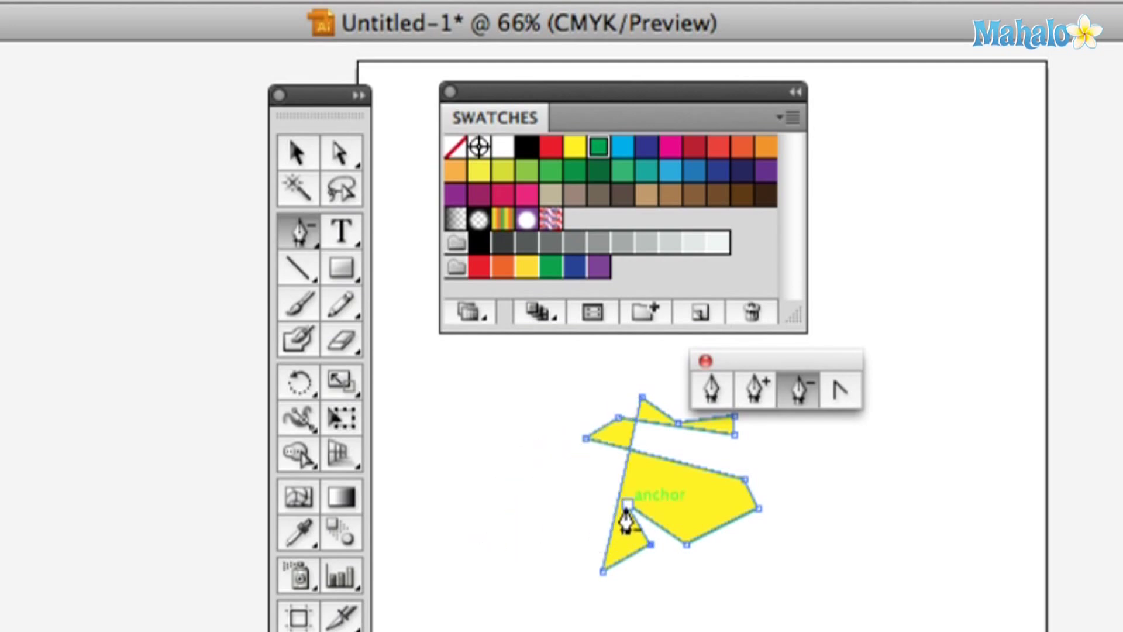
{"action": "left_click", "coordinate": [625, 504]}
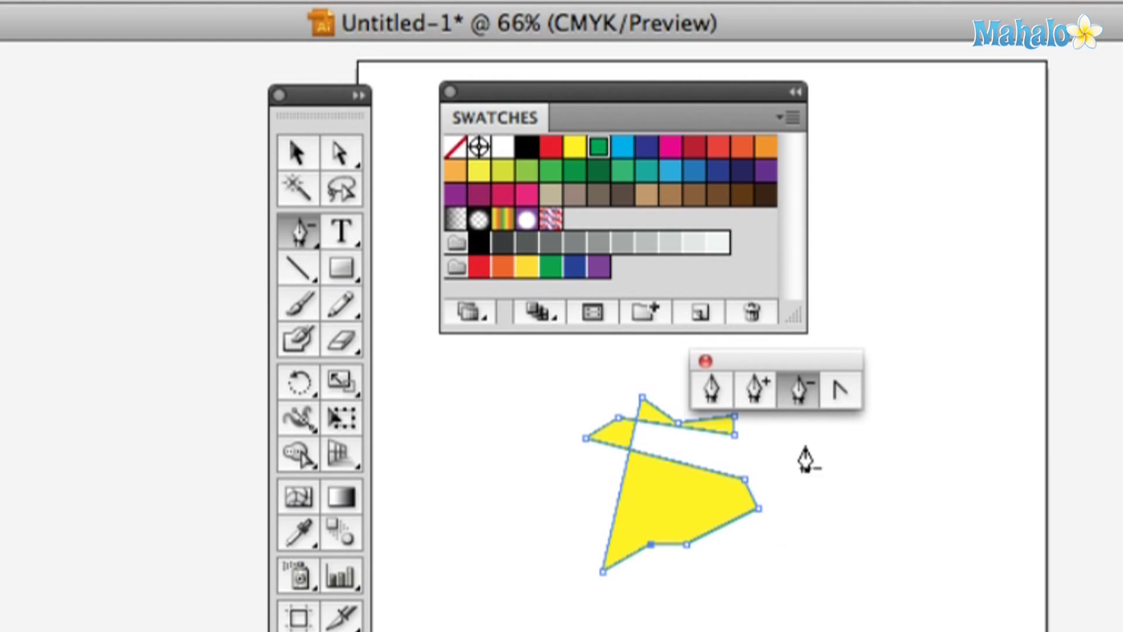
Step: Add anchor points along the left diagonal, upper and lower-right edges of the shape's large lower section with the Add Anchor Point tool
{"action": "left_click", "coordinate": [755, 390]}
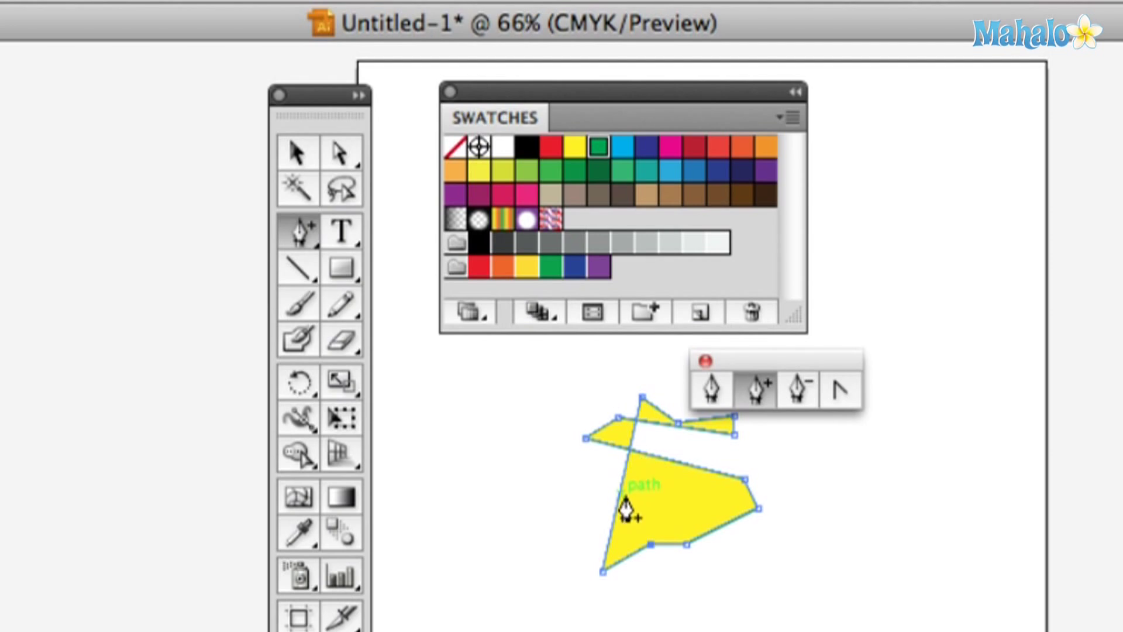
{"action": "left_click", "coordinate": [667, 459]}
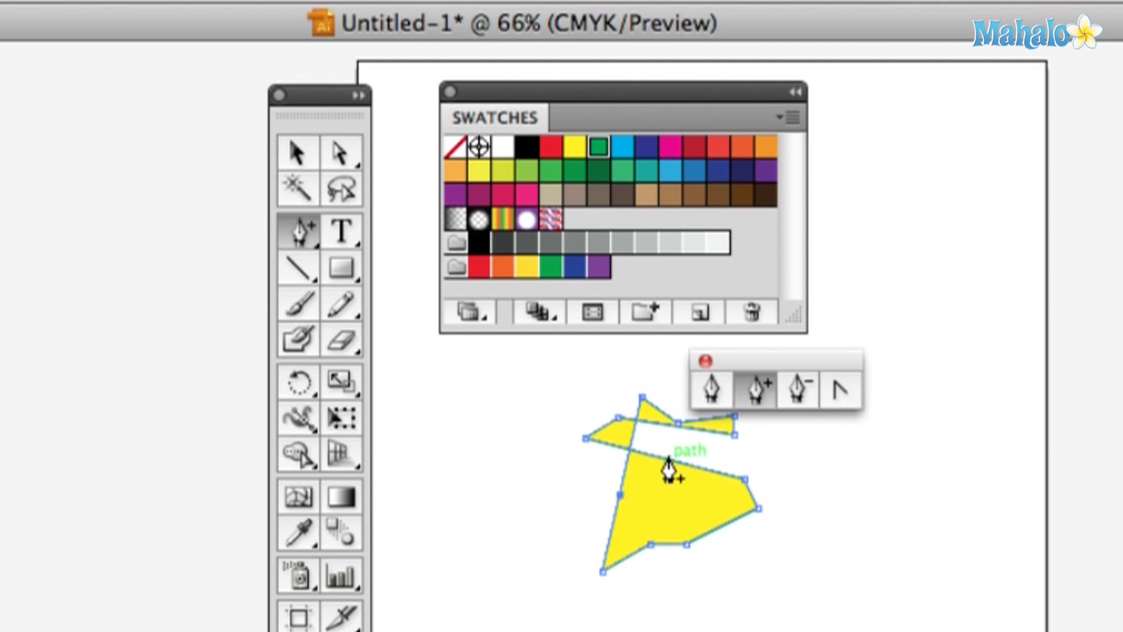
{"action": "left_click", "coordinate": [728, 521]}
{"action": "left_click", "coordinate": [723, 474]}
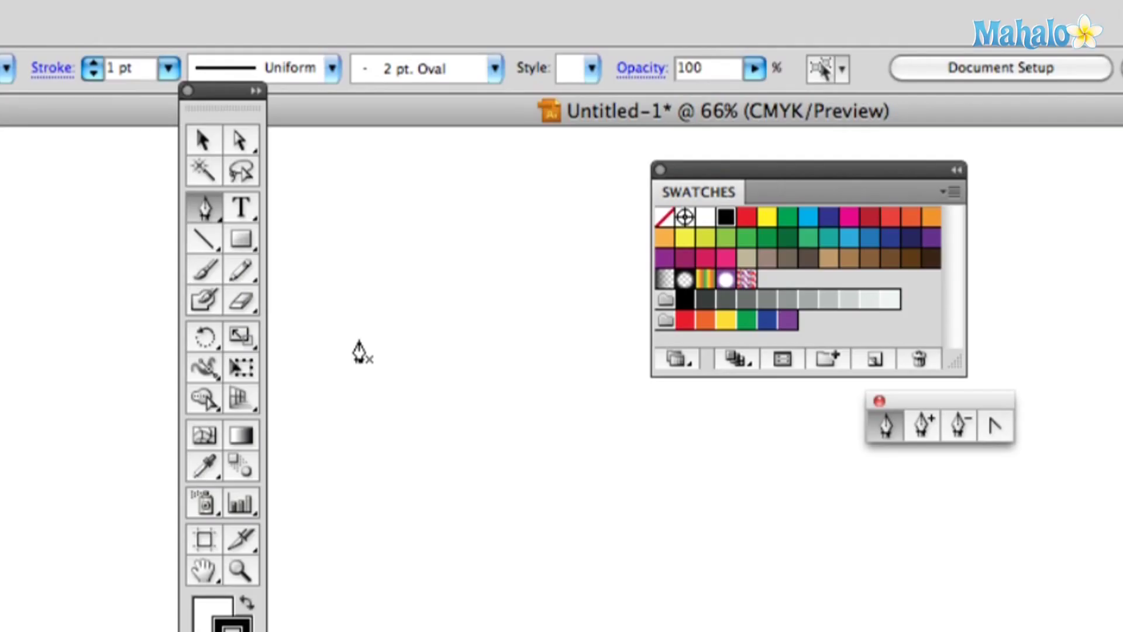
Step: Draw an open S-shaped path with three anchors using the Pen tool, pulling long direction handles from the middle anchor
{"action": "left_click", "coordinate": [358, 341]}
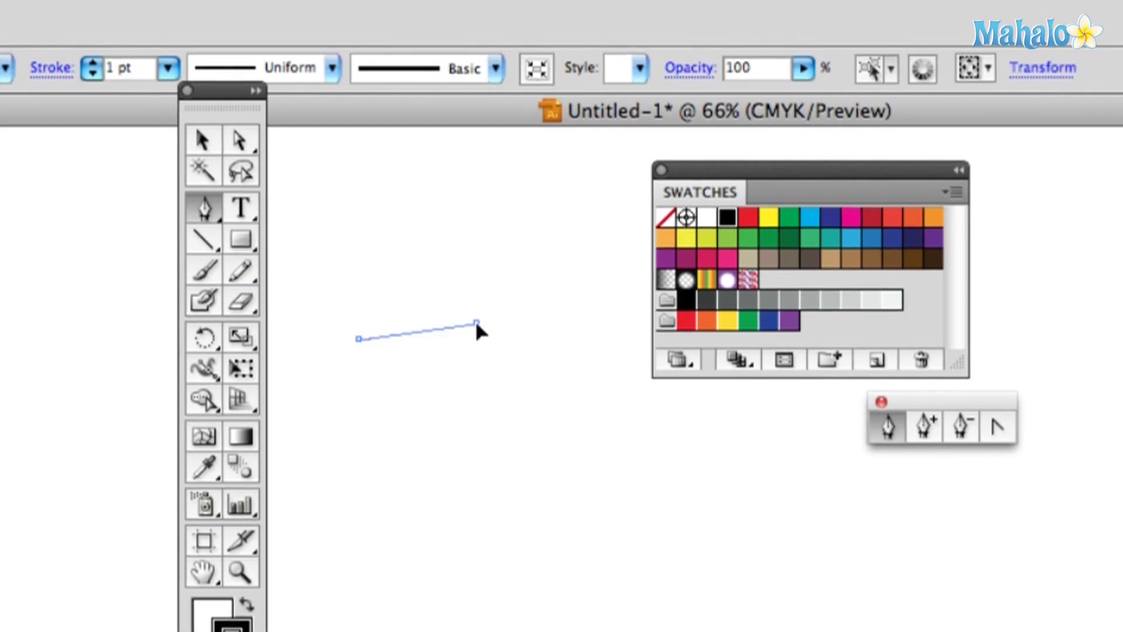
{"action": "left_click_drag", "start_coordinate": [477, 323], "coordinate": [518, 373]}
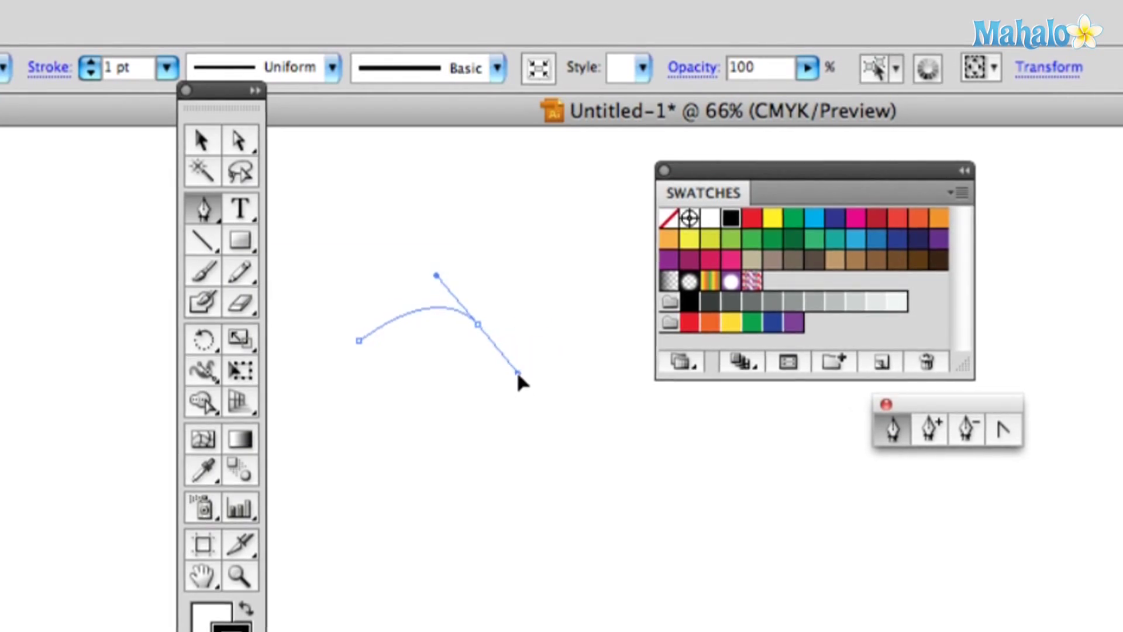
{"action": "left_click_drag", "start_coordinate": [517, 374], "coordinate": [570, 403]}
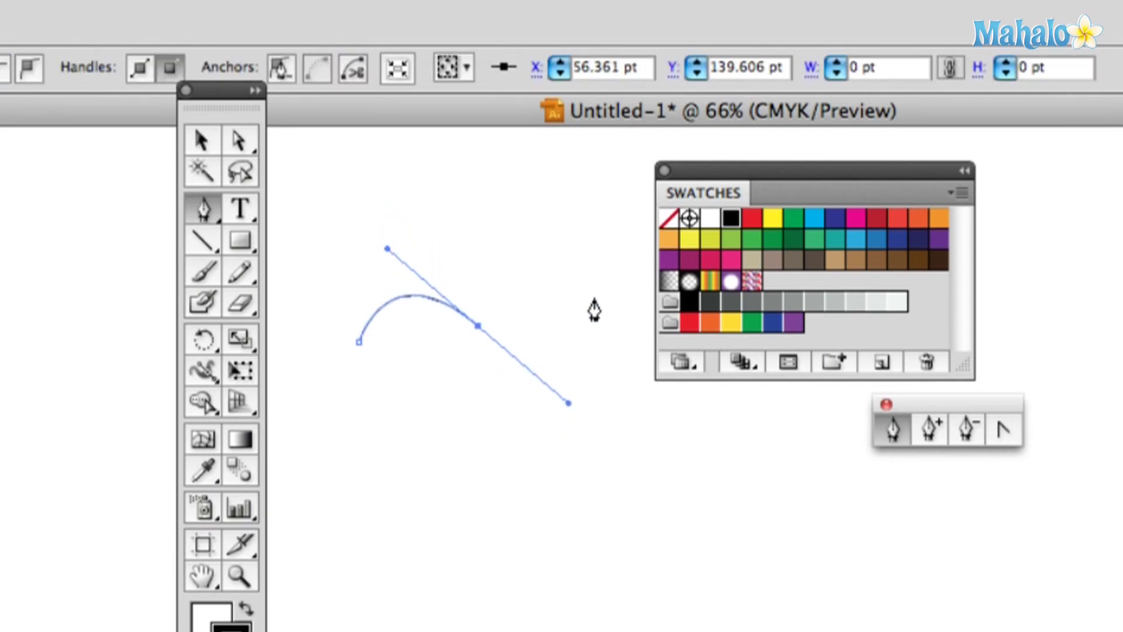
{"action": "left_click", "coordinate": [595, 306]}
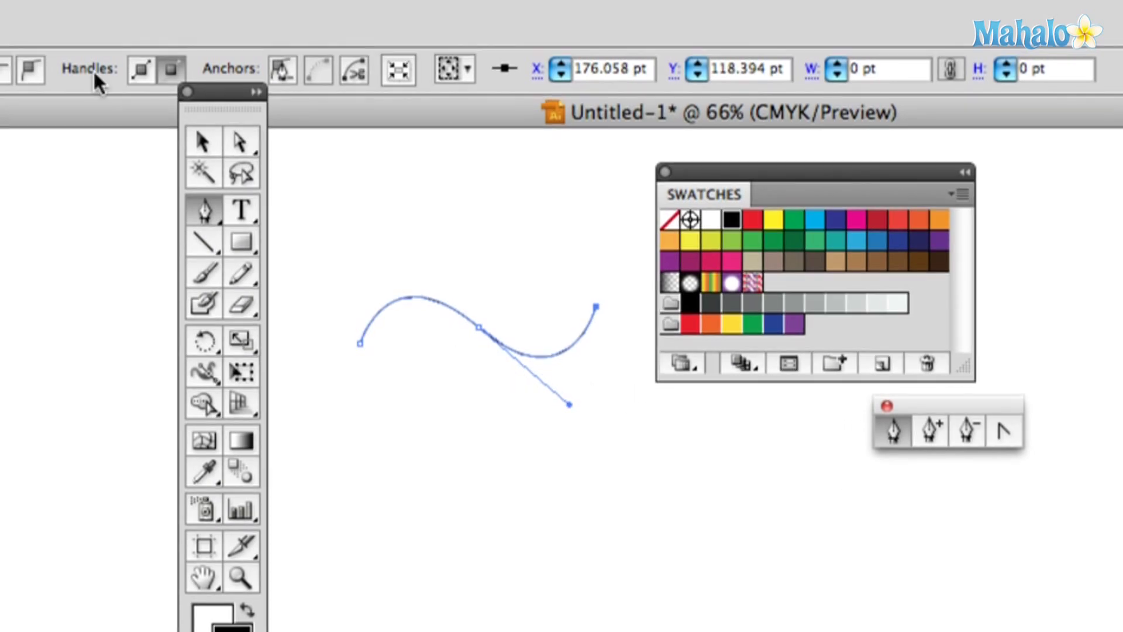
Step: Shorten the middle anchor's lower direction handle with the Direct Selection tool to flatten the S-curve, and deselect the path
{"action": "left_click", "coordinate": [240, 142]}
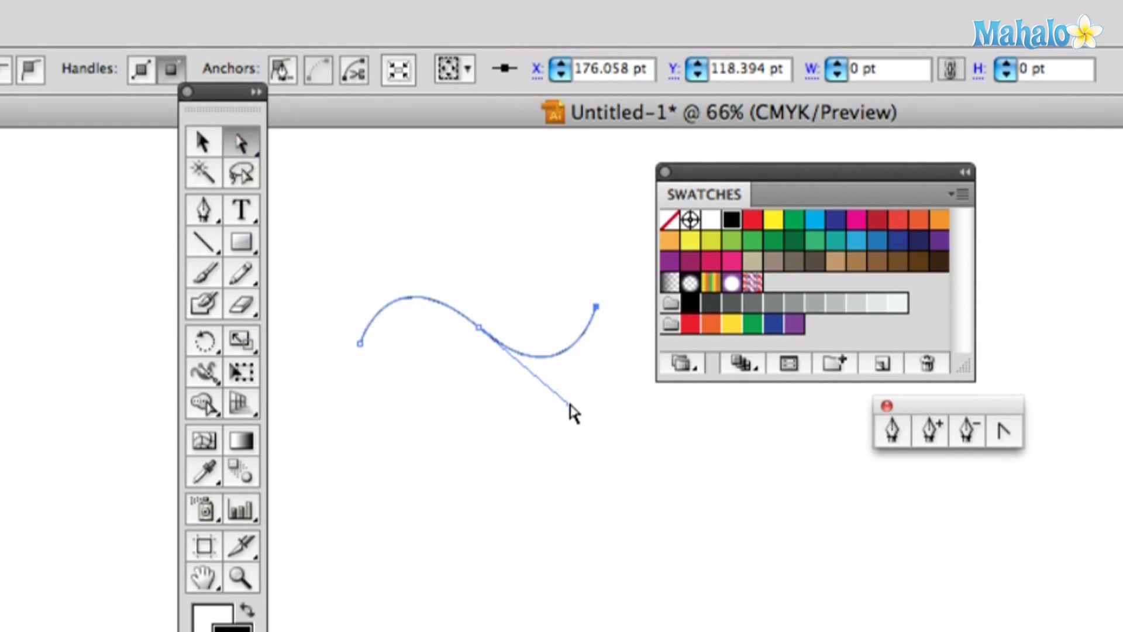
{"action": "left_click_drag", "start_coordinate": [571, 405], "coordinate": [553, 381]}
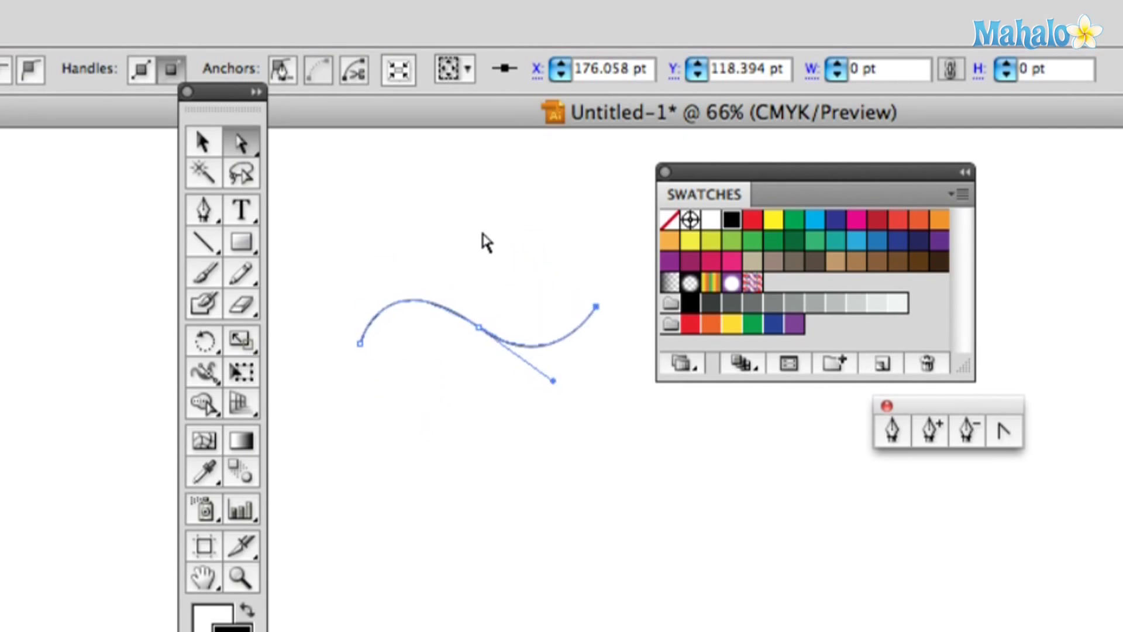
{"action": "left_click", "coordinate": [514, 246]}
Step: Continue the path from the S-curve's right end with a straight vertical segment down to about Y 199 pt
{"action": "left_click", "coordinate": [204, 211]}
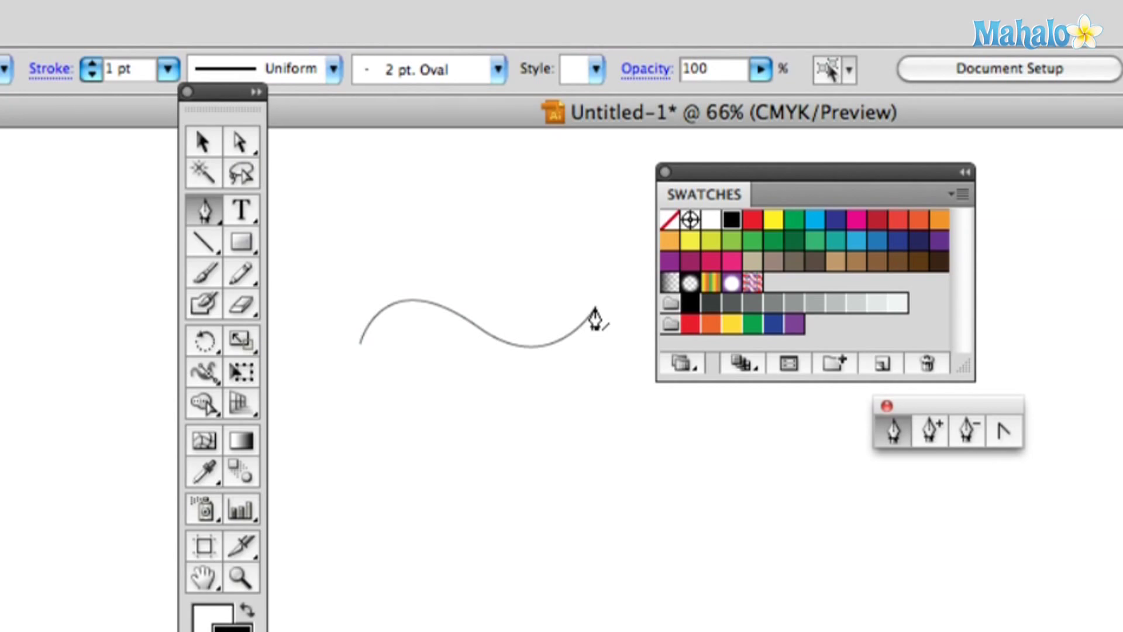
{"action": "left_click", "coordinate": [595, 309]}
{"action": "left_click", "coordinate": [596, 386]}
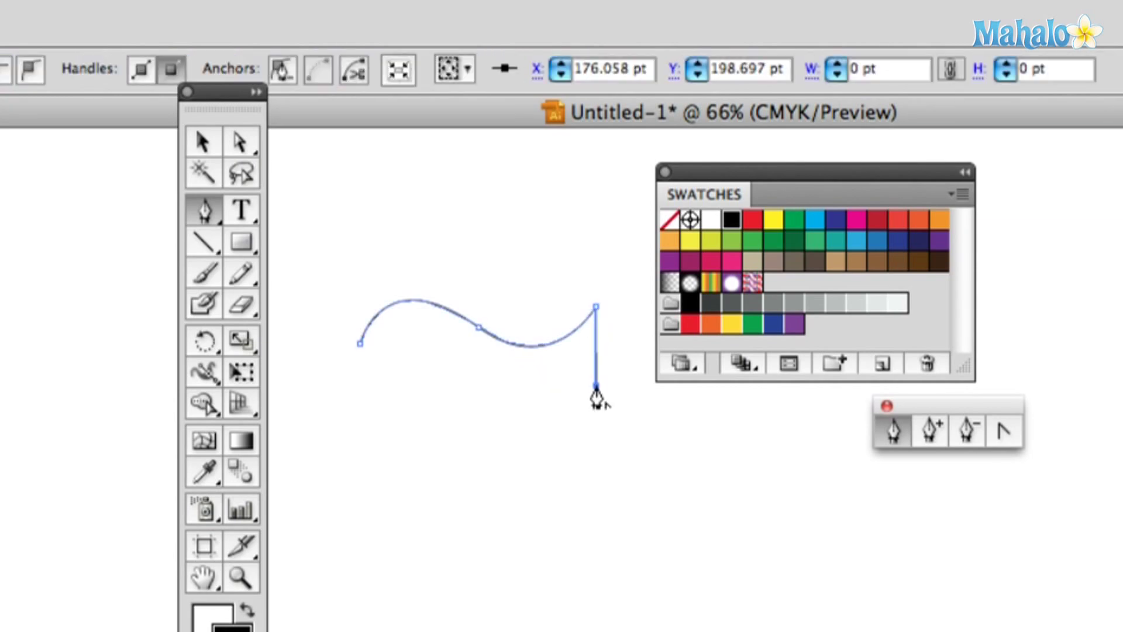
Step: Reshape the wave through its middle anchor's handle and move the vertical line's lower end to about X 179 pt, Y 218 pt
{"action": "left_click", "coordinate": [241, 142]}
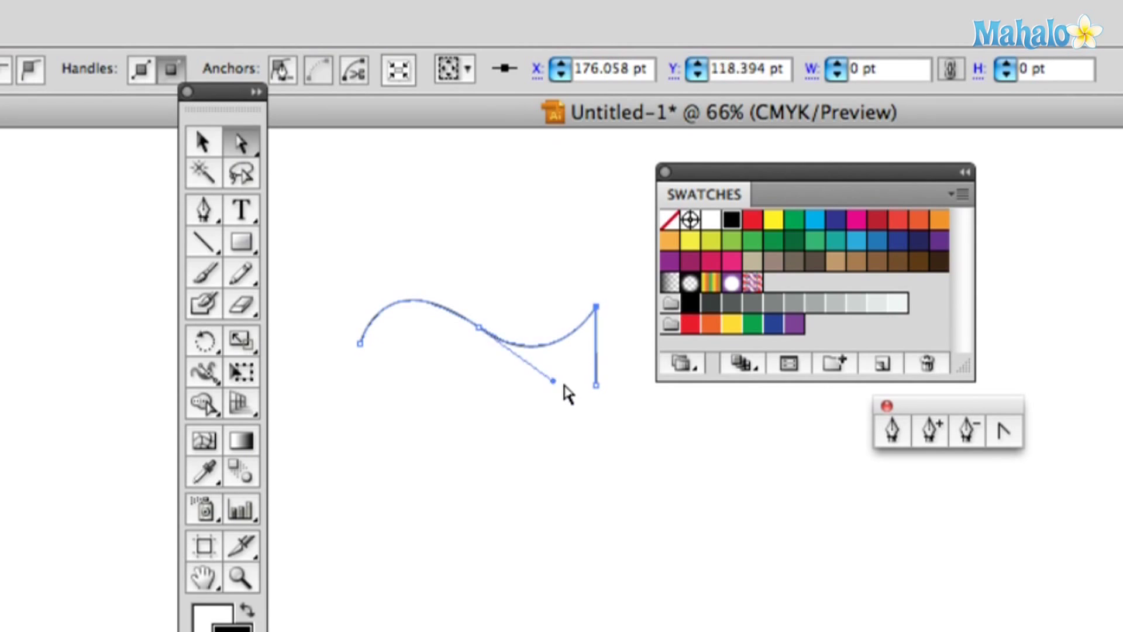
{"action": "left_click_drag", "start_coordinate": [556, 391], "coordinate": [531, 386]}
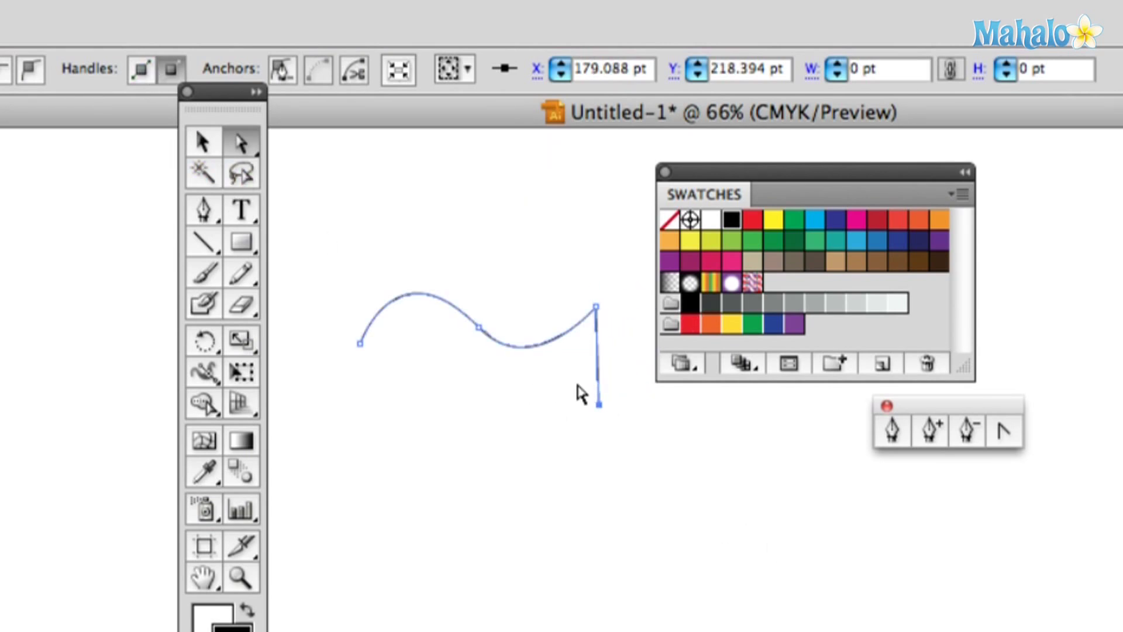
Step: Pull direction handles from the line's lower end with the Convert Anchor Point tool and angle the upper one to bow the segment rightward
{"action": "left_click_drag", "start_coordinate": [555, 362], "coordinate": [498, 360]}
{"action": "left_click_drag", "start_coordinate": [213, 212], "coordinate": [354, 315]}
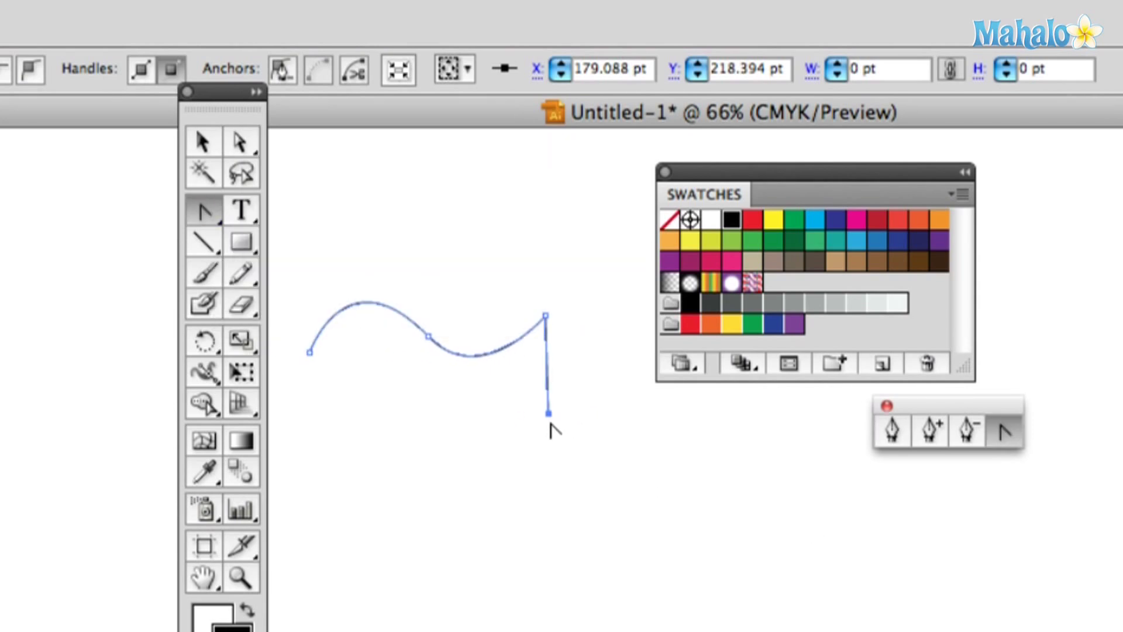
{"action": "left_click_drag", "start_coordinate": [576, 361], "coordinate": [581, 467]}
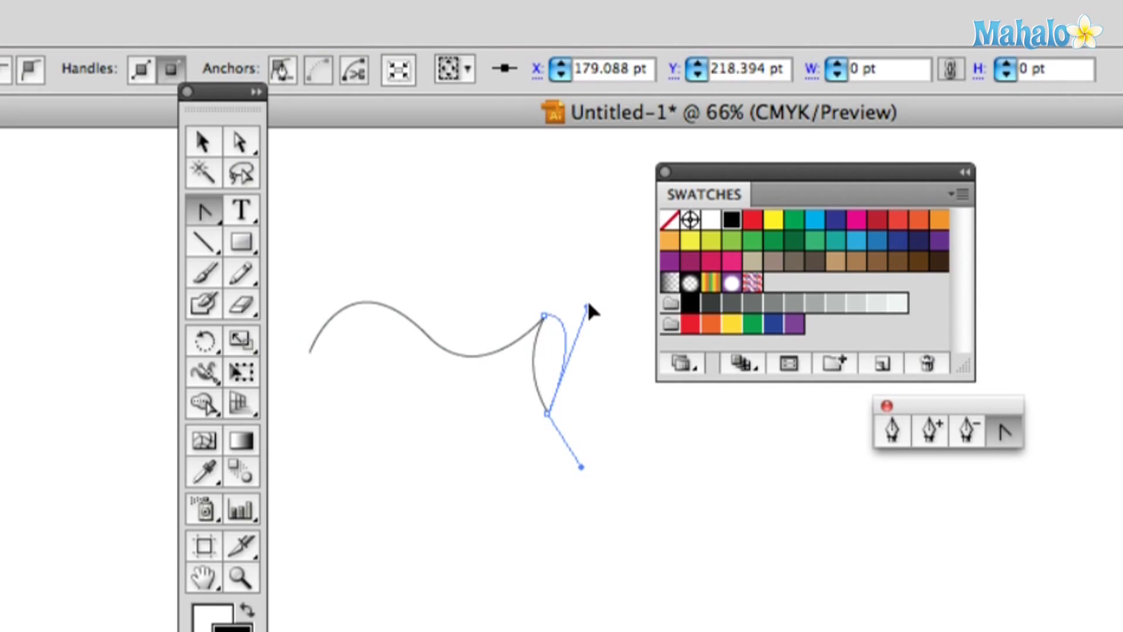
{"action": "left_click_drag", "start_coordinate": [590, 387], "coordinate": [605, 315]}
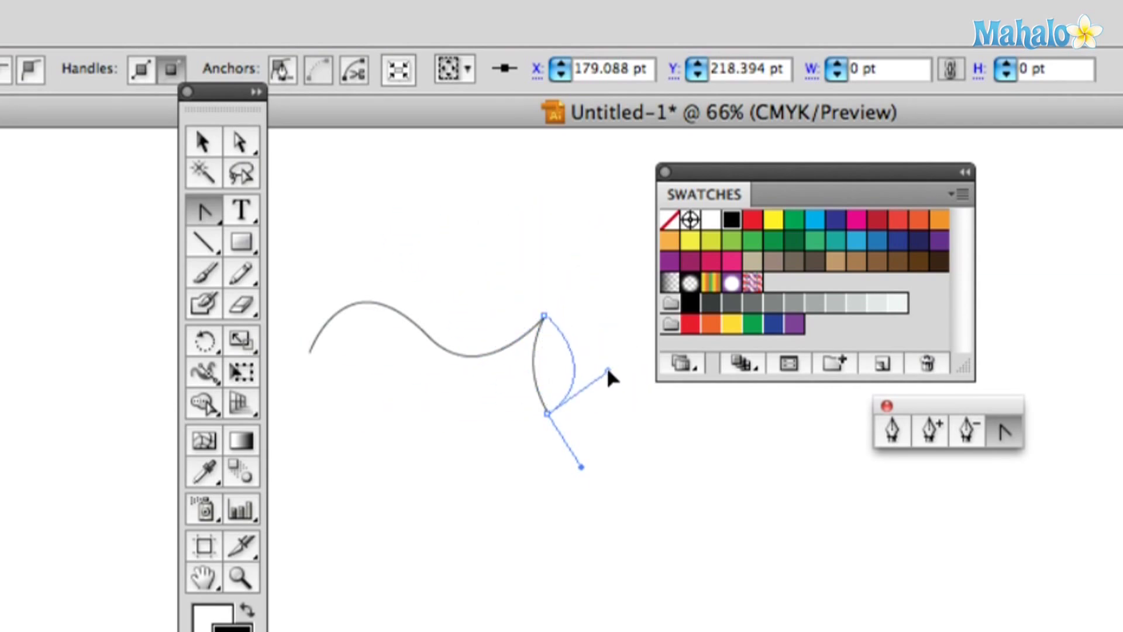
{"action": "left_click_drag", "start_coordinate": [608, 370], "coordinate": [609, 370]}
Step: Straighten the bowed segment by retracting the lower end anchor's upper handle into the anchor with the Direct Selection tool
{"action": "left_click", "coordinate": [232, 149]}
{"action": "left_click", "coordinate": [469, 187]}
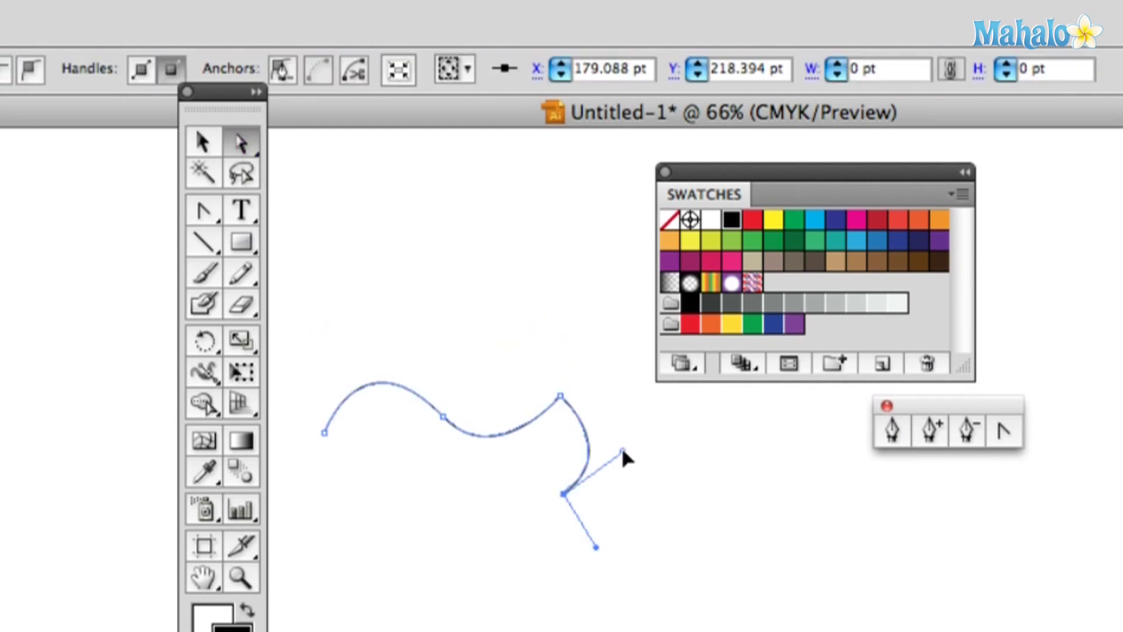
{"action": "left_click_drag", "start_coordinate": [622, 451], "coordinate": [557, 495]}
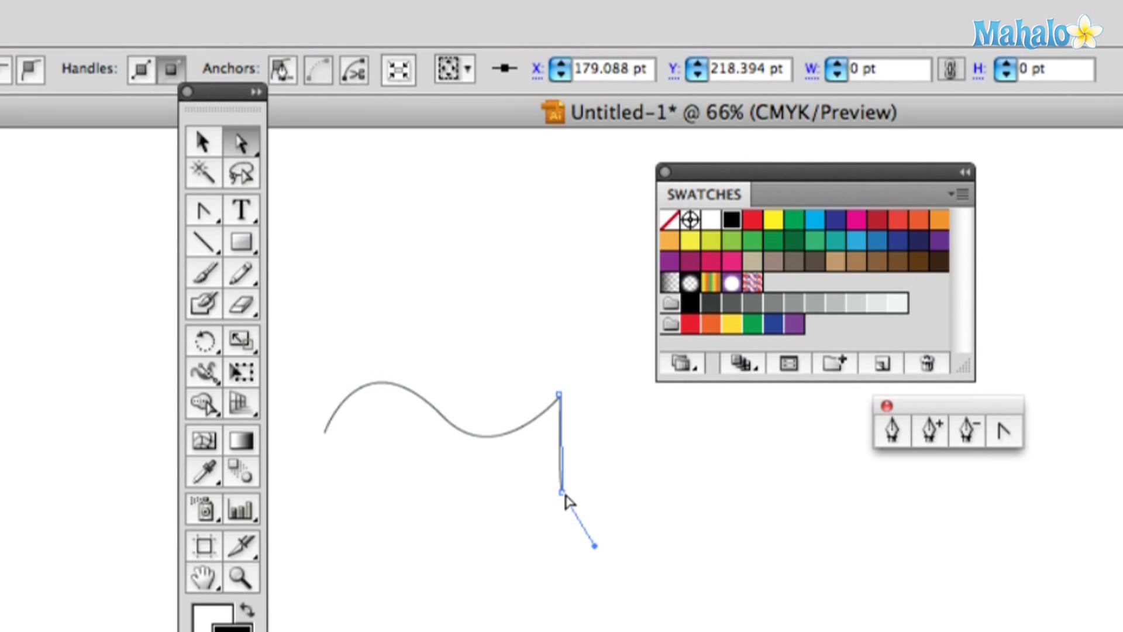
{"action": "left_click_drag", "start_coordinate": [566, 500], "coordinate": [564, 503]}
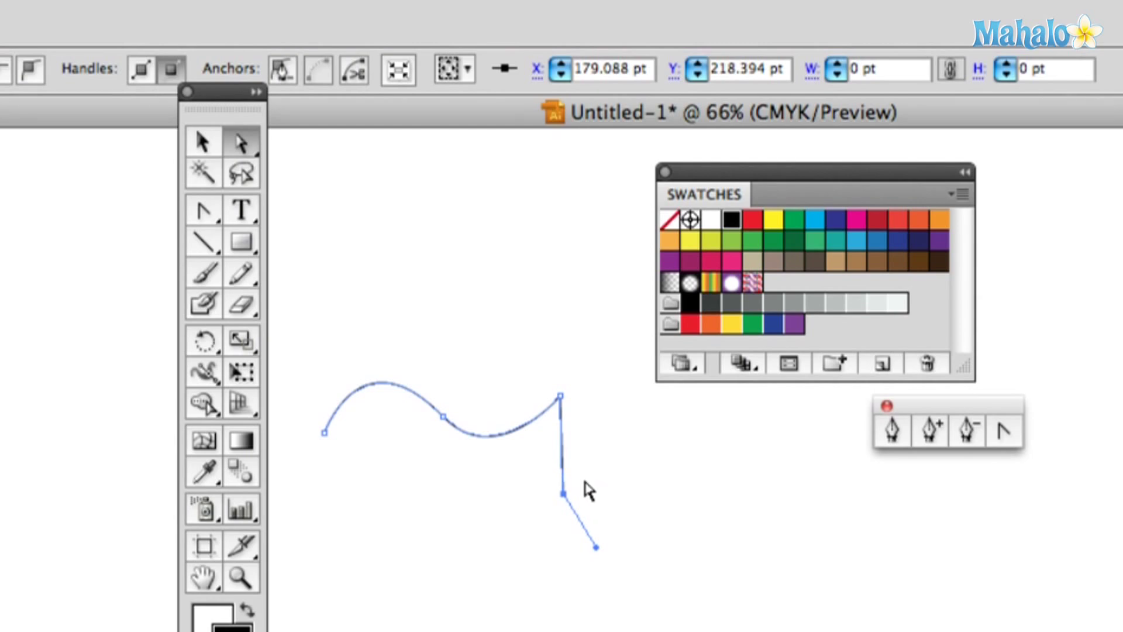
Step: Move the lower end anchor of the vertical line slightly downward and deselect the path
{"action": "left_click_drag", "start_coordinate": [489, 479], "coordinate": [536, 558]}
{"action": "mouse_move", "coordinate": [565, 495]}
{"action": "left_mouse_down"}
{"action": "mouse_move", "coordinate": [627, 503]}
{"action": "mouse_move", "coordinate": [543, 527]}
{"action": "mouse_move", "coordinate": [562, 531]}
{"action": "mouse_move", "coordinate": [564, 501]}
{"action": "mouse_move", "coordinate": [619, 545]}
{"action": "left_mouse_up"}
{"action": "left_click", "coordinate": [684, 470]}
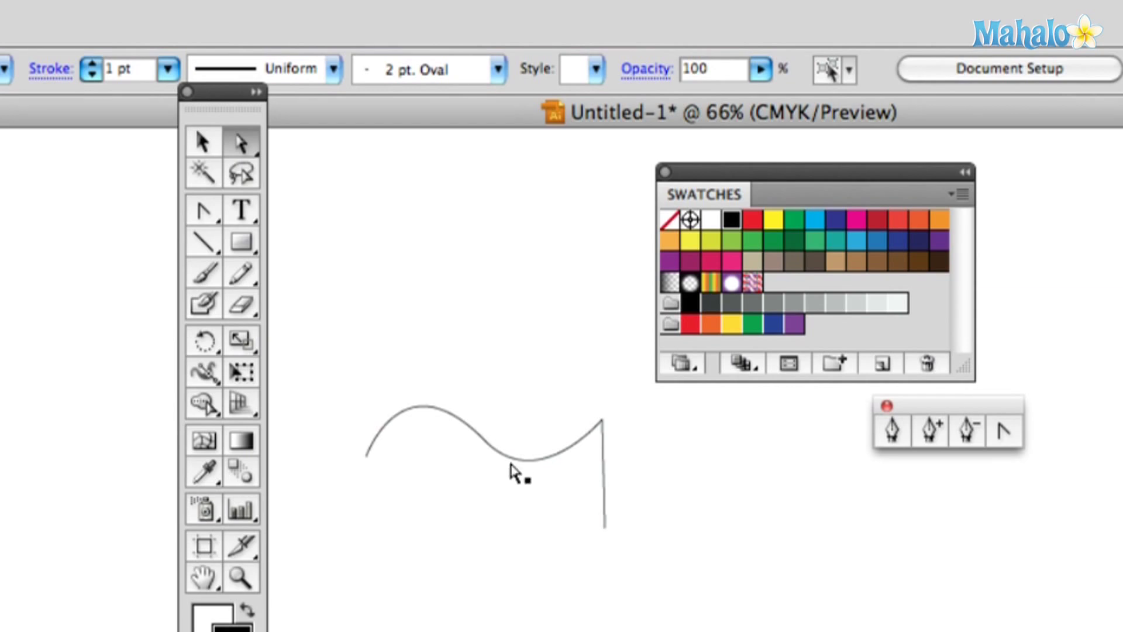
Step: Select the wave's middle anchor and swing its direction handles to reshape the curves on both sides
{"action": "left_click", "coordinate": [538, 499]}
{"action": "mouse_move", "coordinate": [539, 505]}
{"action": "left_mouse_down"}
{"action": "mouse_move", "coordinate": [537, 396]}
{"action": "mouse_move", "coordinate": [395, 324]}
{"action": "mouse_move", "coordinate": [498, 520]}
{"action": "mouse_move", "coordinate": [541, 397]}
{"action": "mouse_move", "coordinate": [400, 384]}
{"action": "mouse_move", "coordinate": [513, 446]}
{"action": "mouse_move", "coordinate": [362, 321]}
{"action": "mouse_move", "coordinate": [551, 355]}
{"action": "mouse_move", "coordinate": [464, 454]}
{"action": "mouse_move", "coordinate": [390, 366]}
{"action": "mouse_move", "coordinate": [552, 322]}
{"action": "mouse_move", "coordinate": [402, 386]}
{"action": "mouse_move", "coordinate": [511, 494]}
{"action": "mouse_move", "coordinate": [419, 370]}
{"action": "mouse_move", "coordinate": [519, 393]}
{"action": "mouse_move", "coordinate": [490, 360]}
{"action": "mouse_move", "coordinate": [502, 217]}
{"action": "mouse_move", "coordinate": [549, 358]}
{"action": "mouse_move", "coordinate": [393, 521]}
{"action": "mouse_move", "coordinate": [491, 468]}
{"action": "mouse_move", "coordinate": [501, 521]}
{"action": "mouse_move", "coordinate": [500, 423]}
{"action": "mouse_move", "coordinate": [525, 409]}
{"action": "mouse_move", "coordinate": [532, 482]}
{"action": "mouse_move", "coordinate": [509, 388]}
{"action": "mouse_move", "coordinate": [517, 361]}
{"action": "mouse_move", "coordinate": [553, 417]}
{"action": "mouse_move", "coordinate": [532, 501]}
{"action": "mouse_move", "coordinate": [517, 479]}
{"action": "mouse_move", "coordinate": [546, 391]}
{"action": "mouse_move", "coordinate": [534, 506]}
{"action": "mouse_move", "coordinate": [547, 482]}
{"action": "left_mouse_up"}
{"action": "left_click", "coordinate": [506, 490]}
{"action": "left_click", "coordinate": [490, 440]}
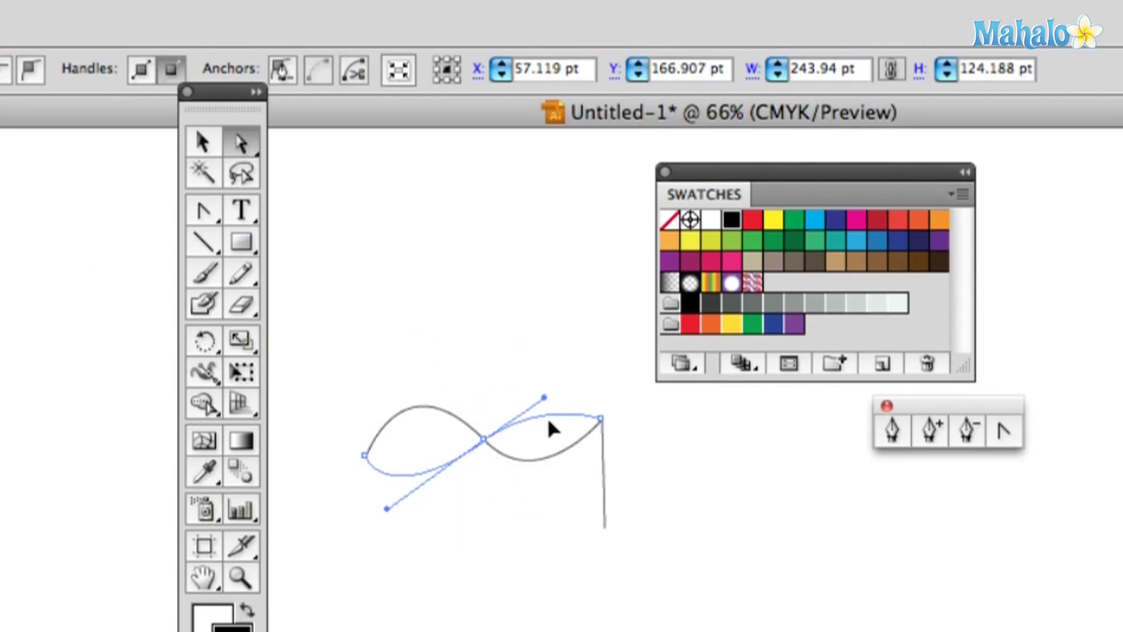
{"action": "left_click_drag", "start_coordinate": [549, 422], "coordinate": [514, 494]}
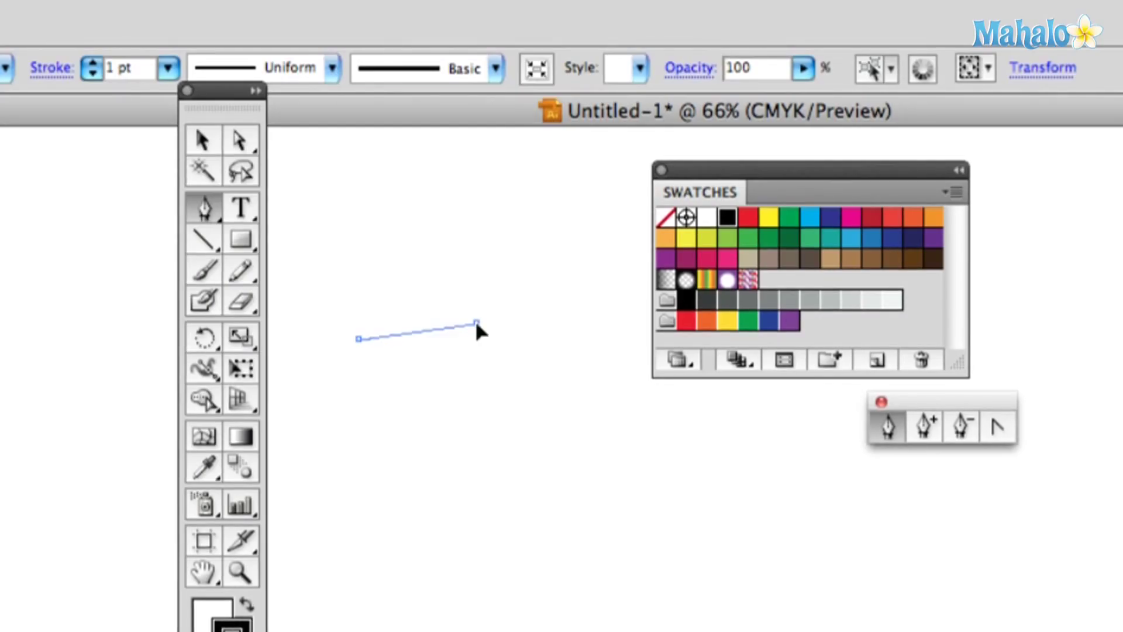
Step: Pull direction handles from the second anchor of a new Pen path to bend its first segment into a shallow arc
{"action": "left_click_drag", "start_coordinate": [477, 325], "coordinate": [515, 333]}
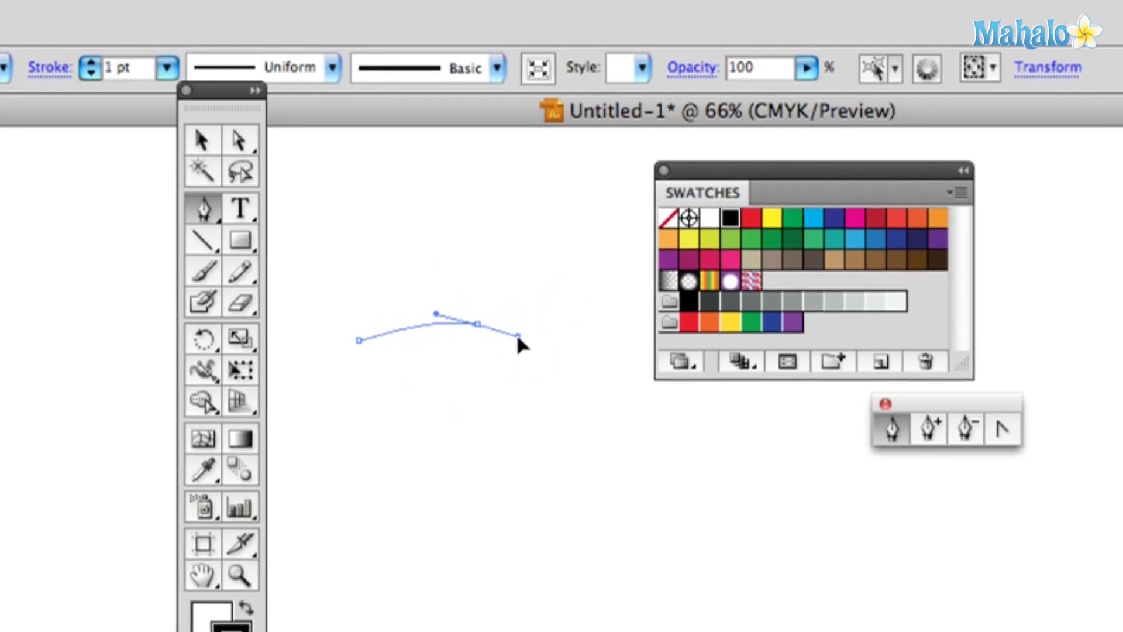